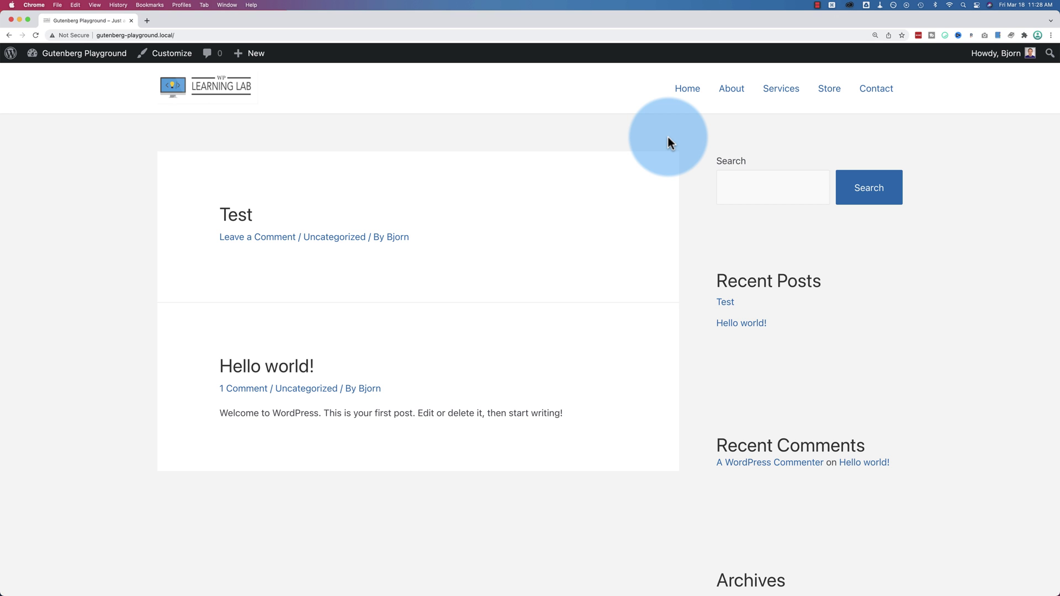
# - From the Dashboard, open Appearance > Menus with Main Menu selected for editing
pyautogui.moveTo(66, 52)
pyautogui.click(50, 80)
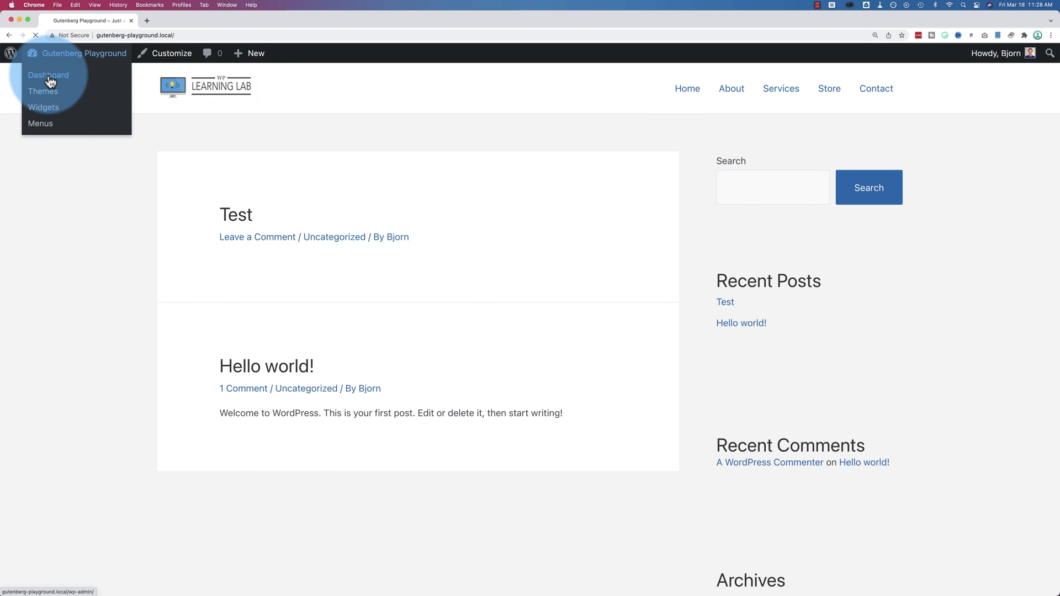
pyautogui.moveTo(42, 254)
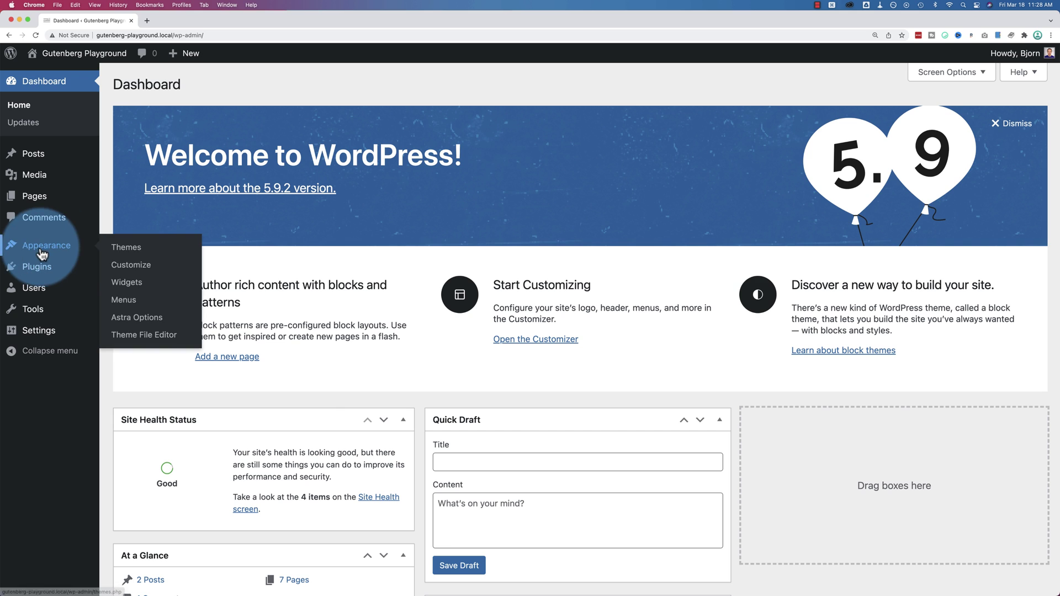
pyautogui.click(123, 301)
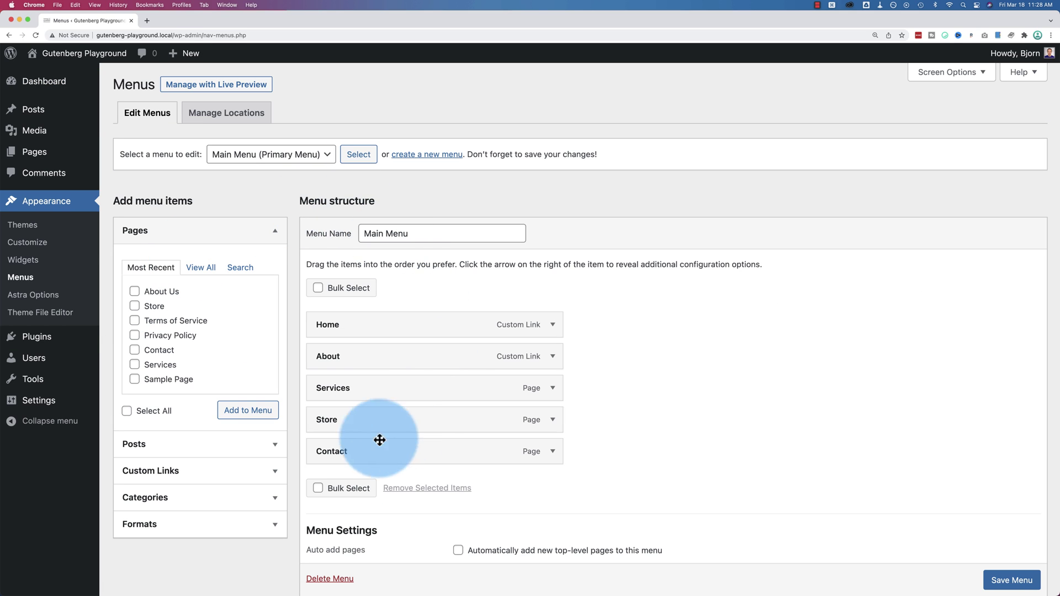
pyautogui.click(318, 159)
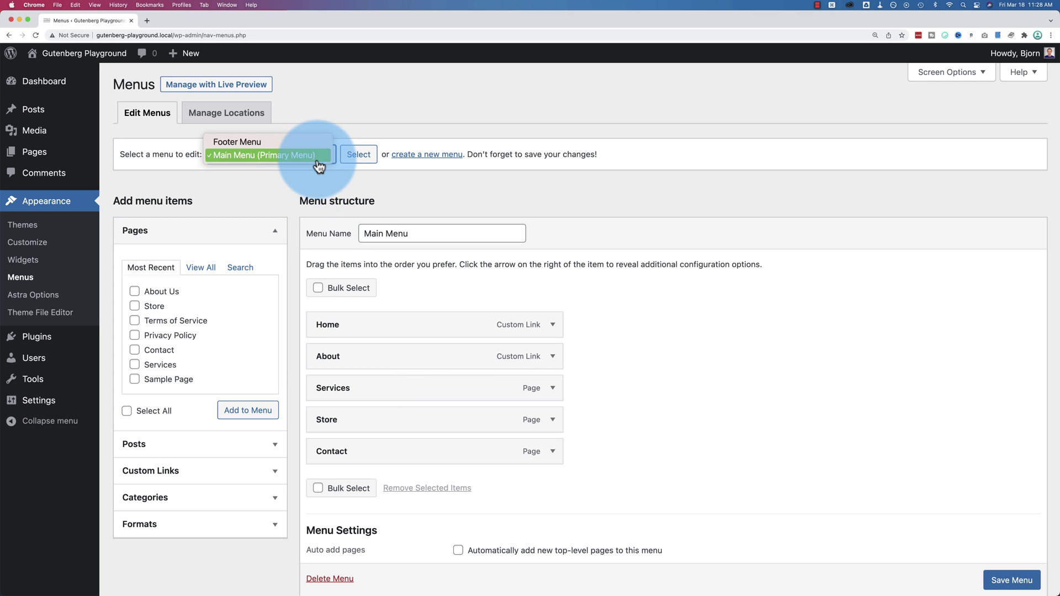
pyautogui.click(254, 156)
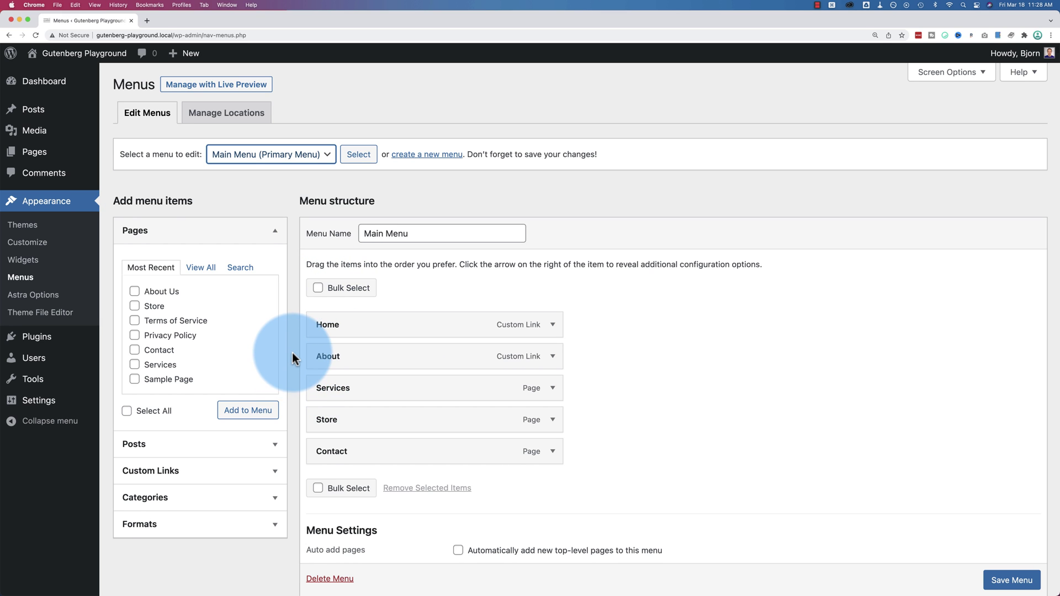
pyautogui.scroll(-1, 292, 353)
pyautogui.click(274, 425)
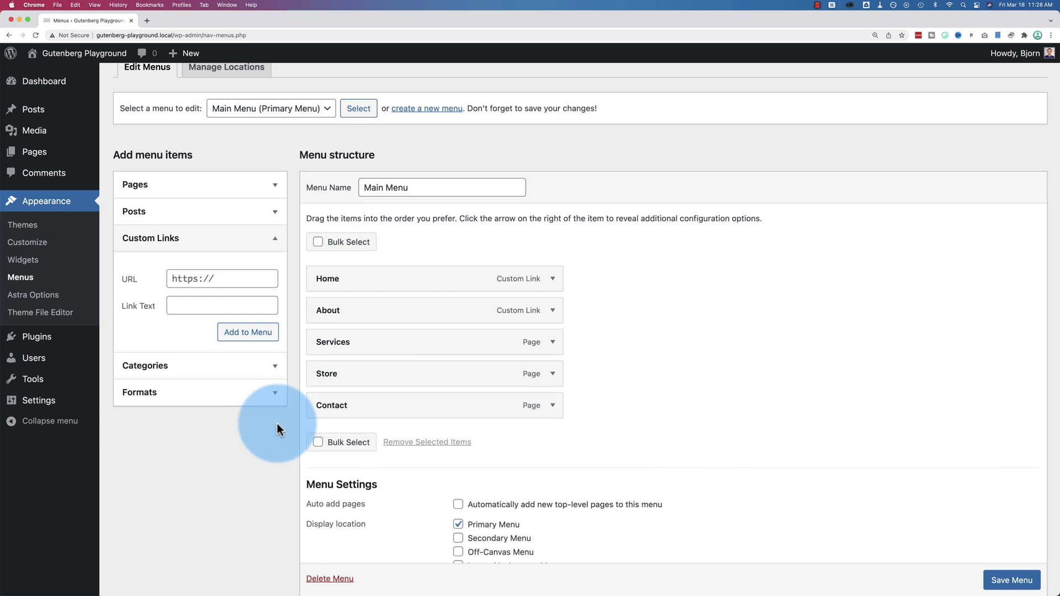
pyautogui.click(229, 274)
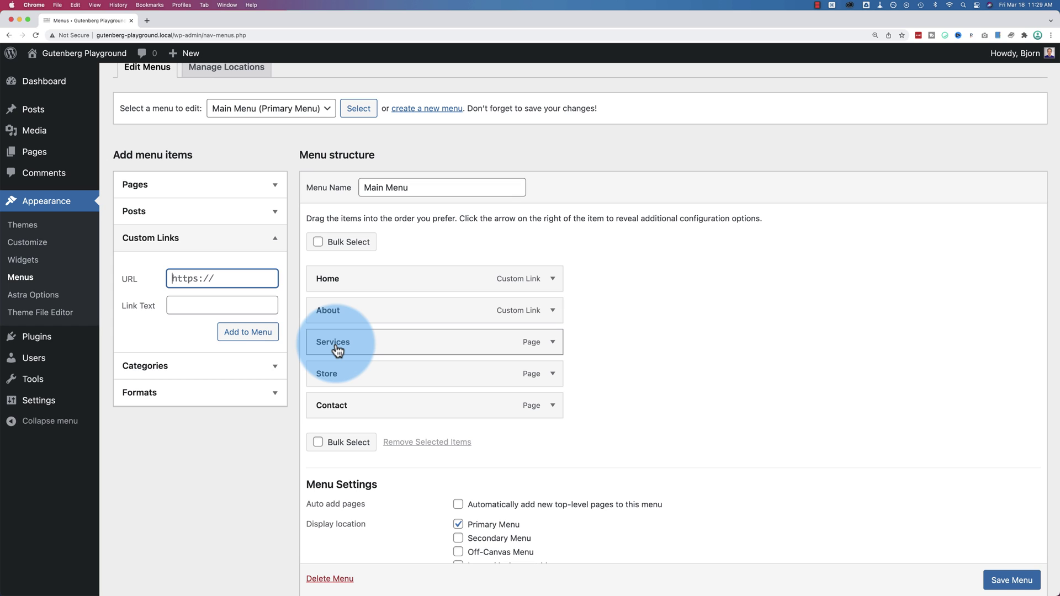
pyautogui.click(201, 280)
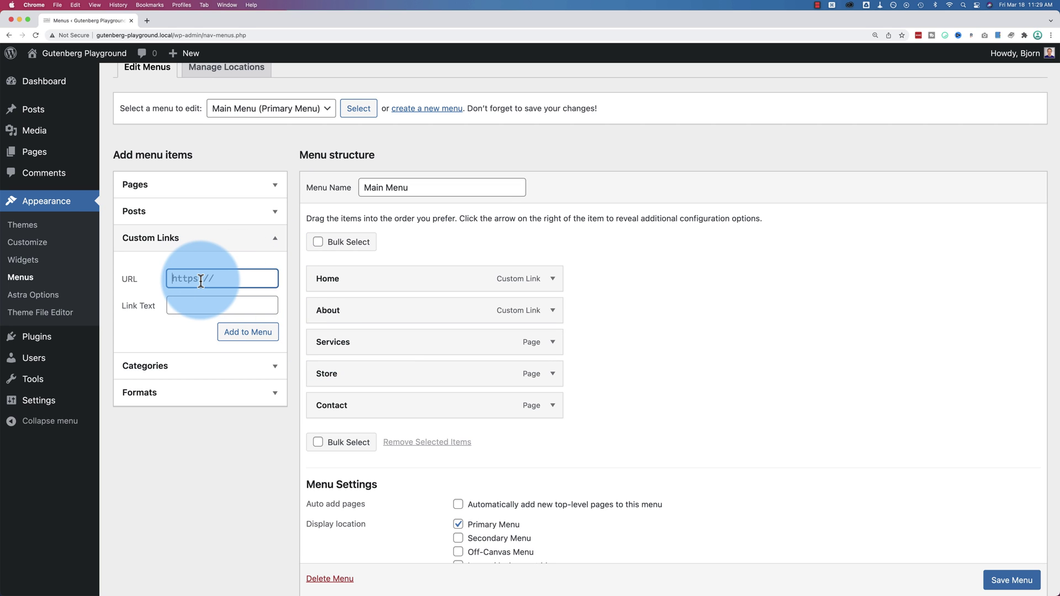
pyautogui.moveTo(201, 280); pyautogui.dragTo(211, 279)
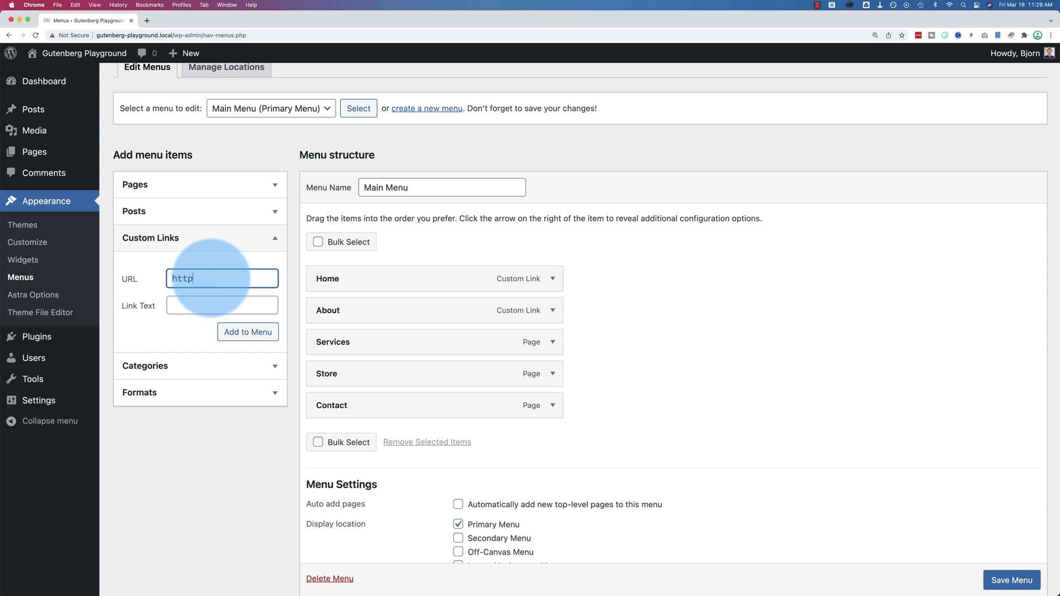
pyautogui.write('s://wplearninglab.com')
pyautogui.press('Tab')
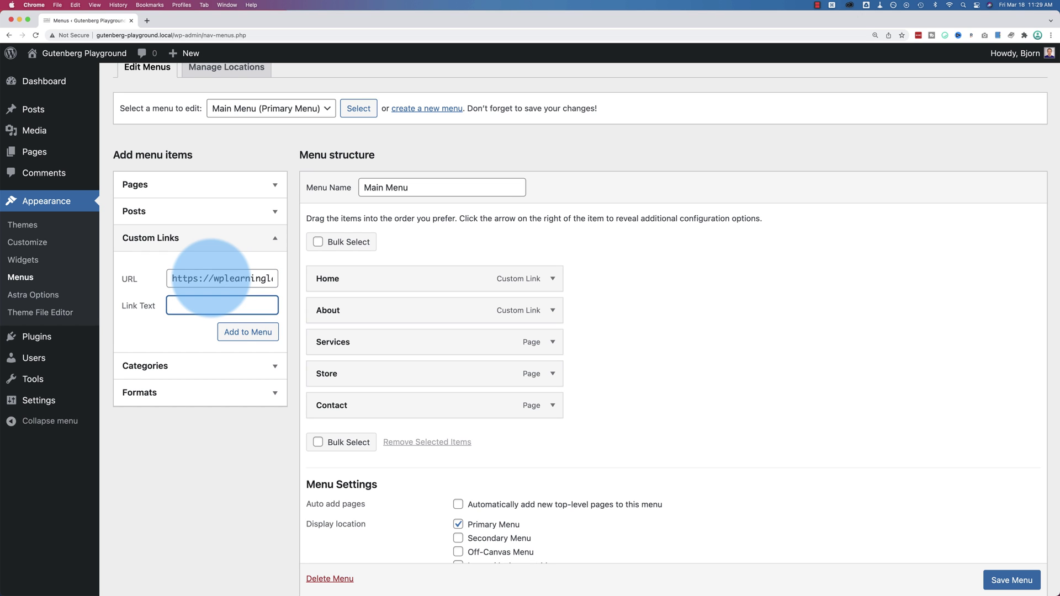
pyautogui.write('Learn WP!')
pyautogui.click(250, 334)
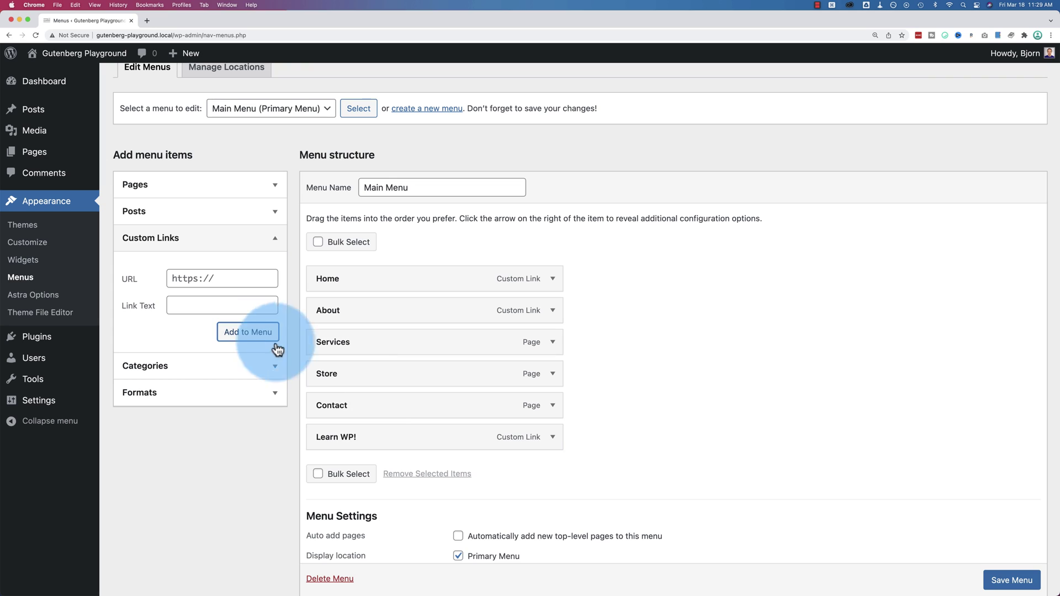
pyautogui.click(351, 449)
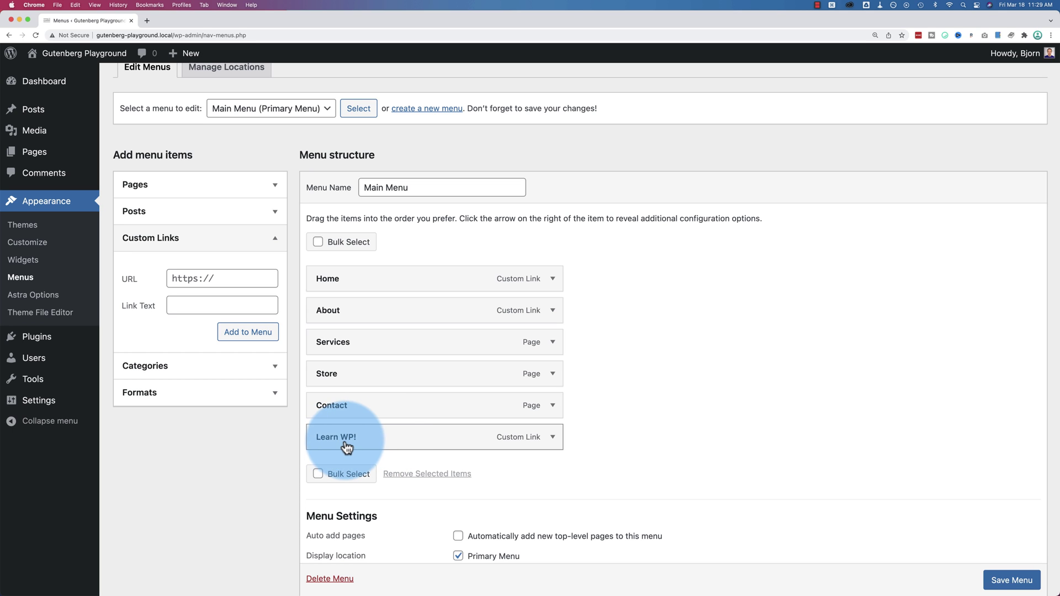
# - Drag Learn WP! below About and out to top level, making it third
pyautogui.moveTo(346, 448); pyautogui.dragTo(381, 352)
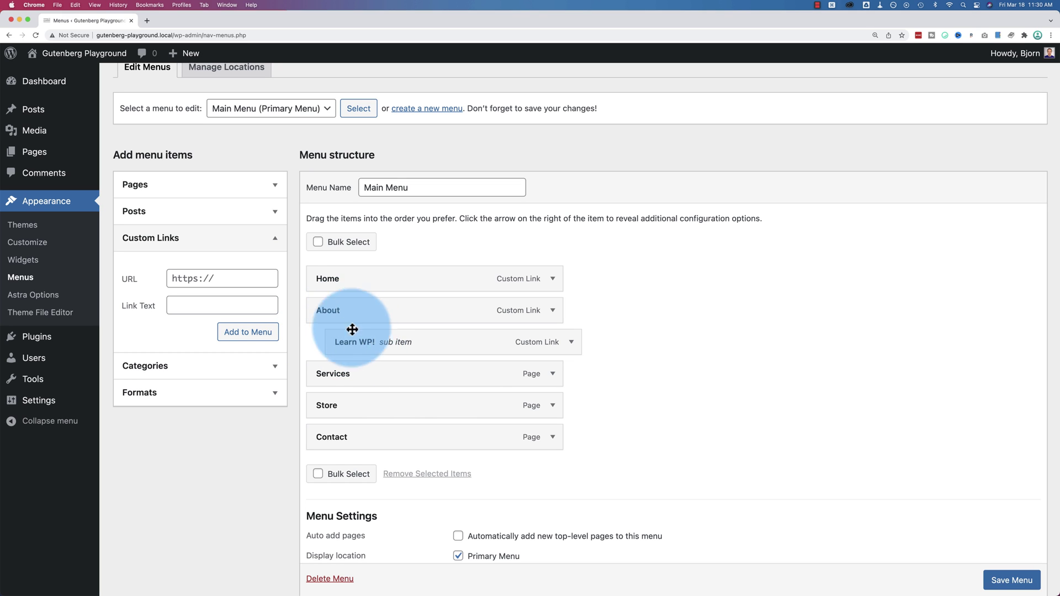
pyautogui.moveTo(378, 341); pyautogui.dragTo(328, 336)
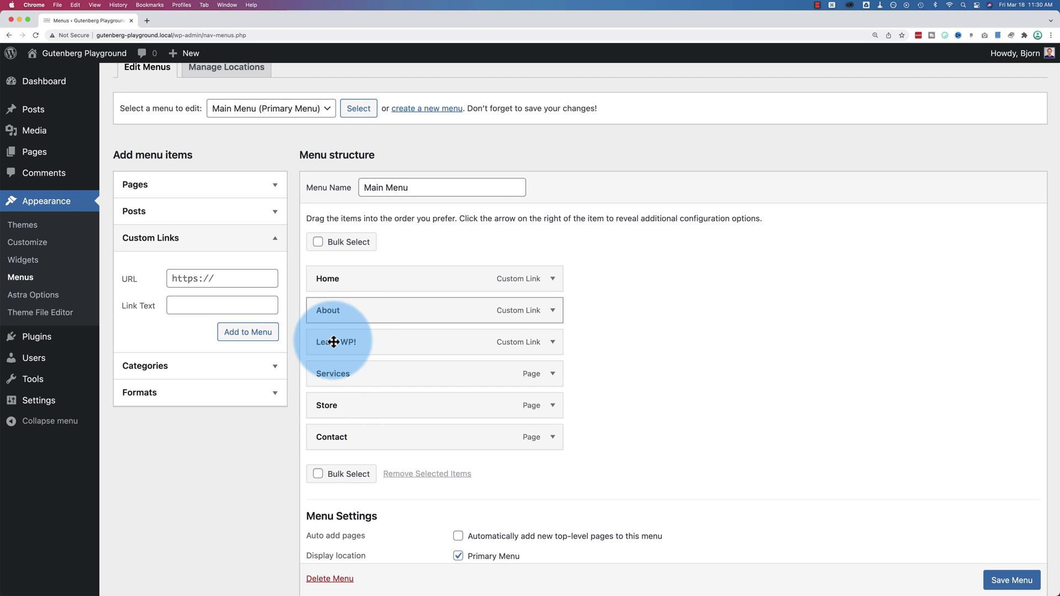
# - Save Main Menu, then come back to the menu editor tab
pyautogui.click(1012, 581)
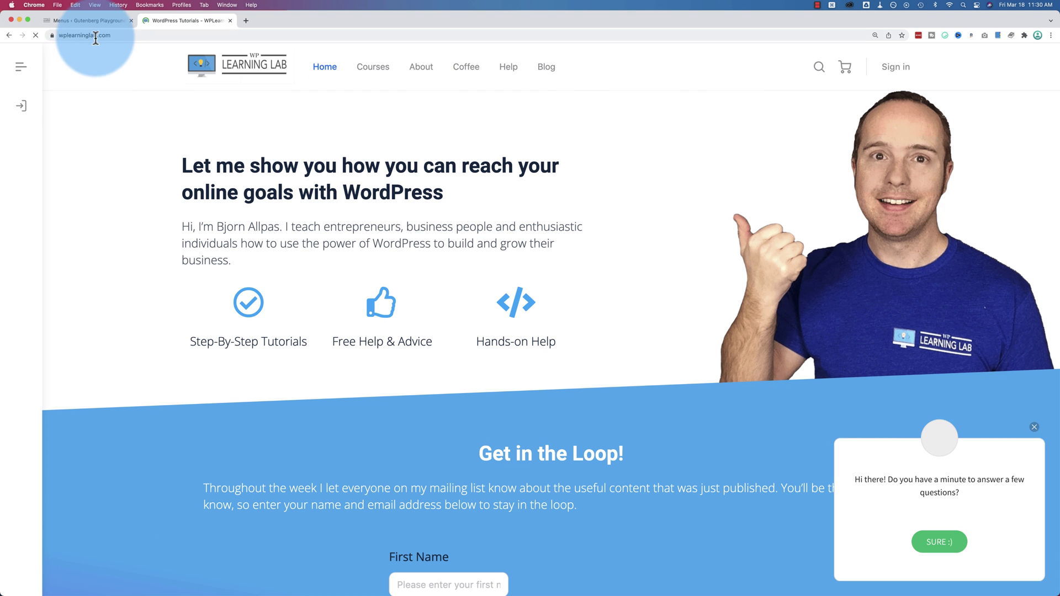
pyautogui.click(102, 20)
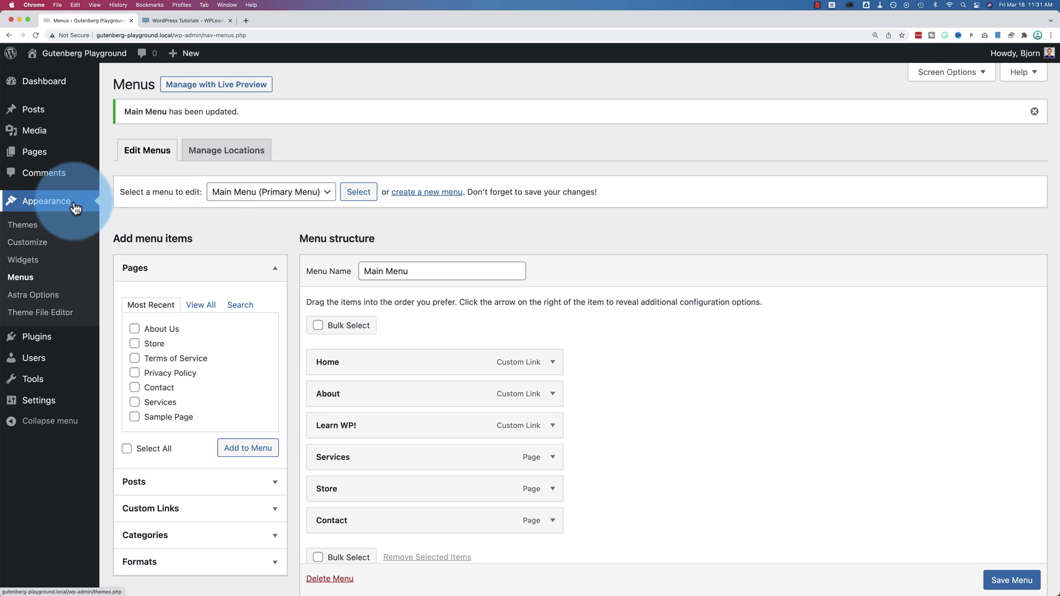
# - Activate the Bricksy theme from the installed Themes list
pyautogui.click(46, 227)
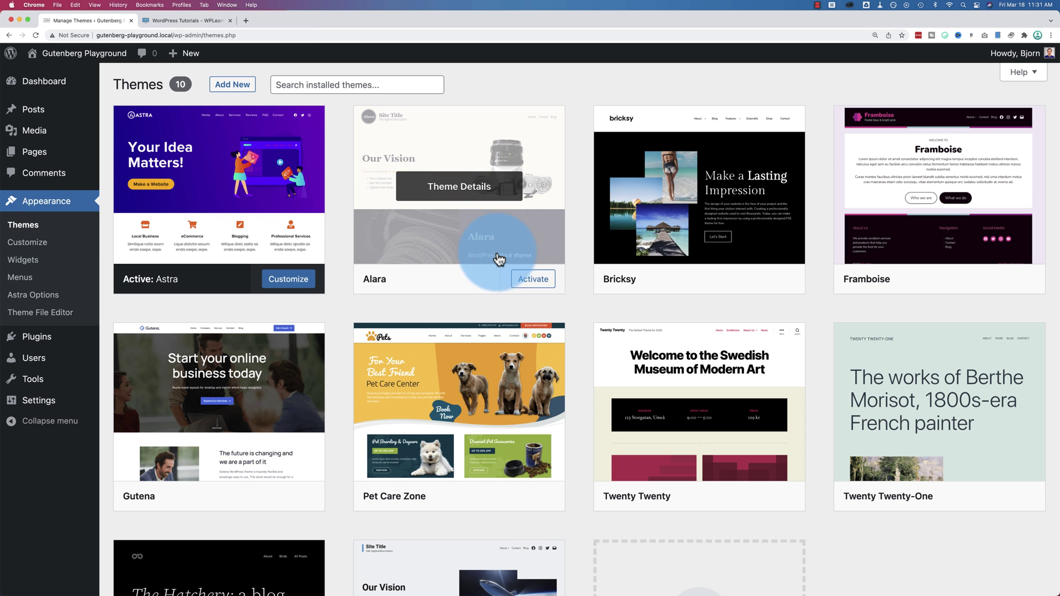
pyautogui.click(766, 285)
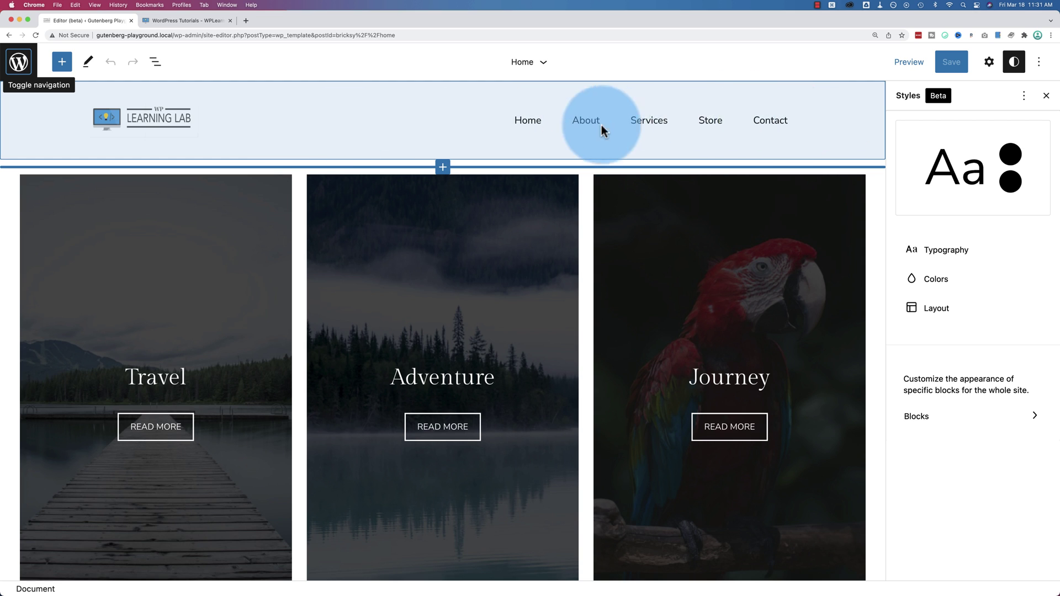
# - Reload the local site to show the Bricksy menu, then return to the site editor tab
pyautogui.click(187, 22)
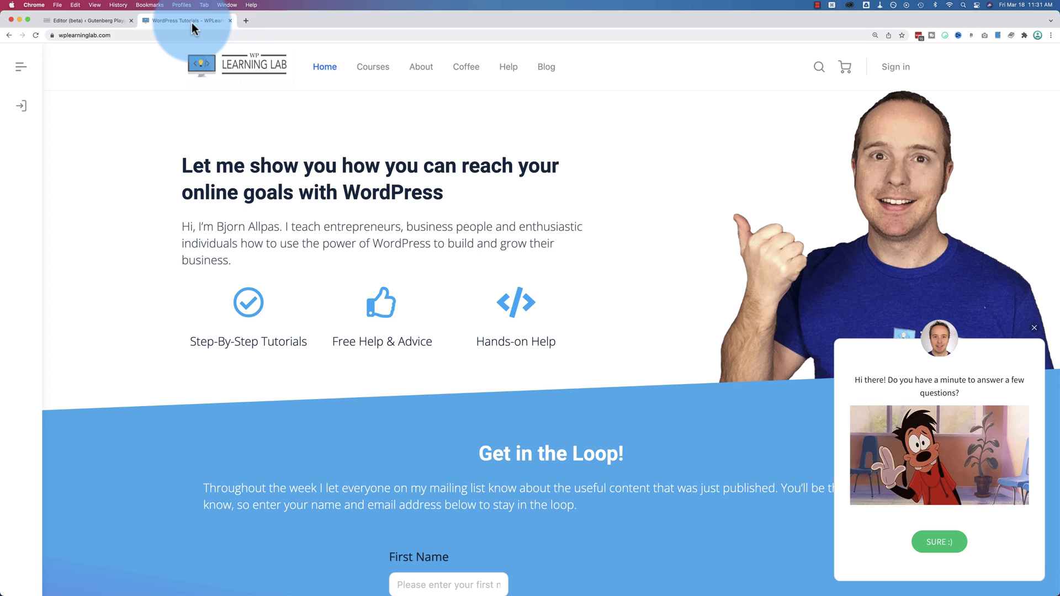
pyautogui.click(9, 35)
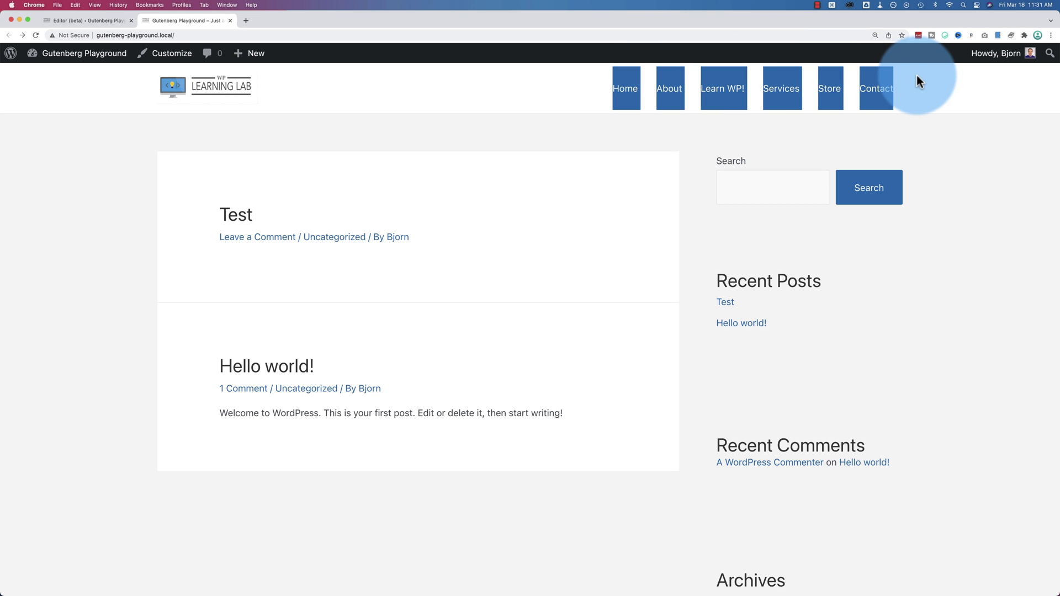
pyautogui.press('super+r')
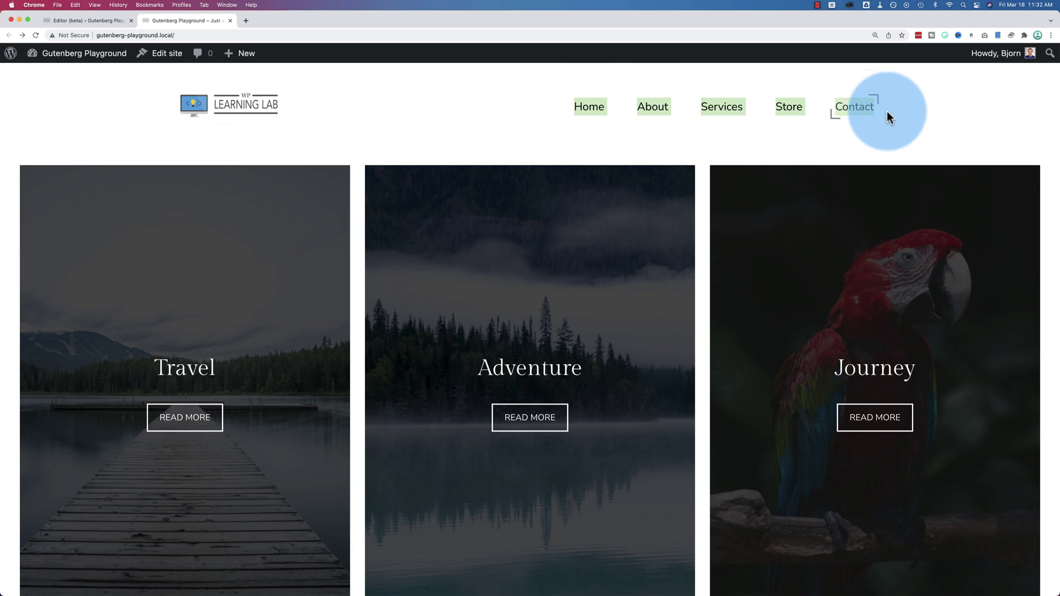
pyautogui.click(85, 21)
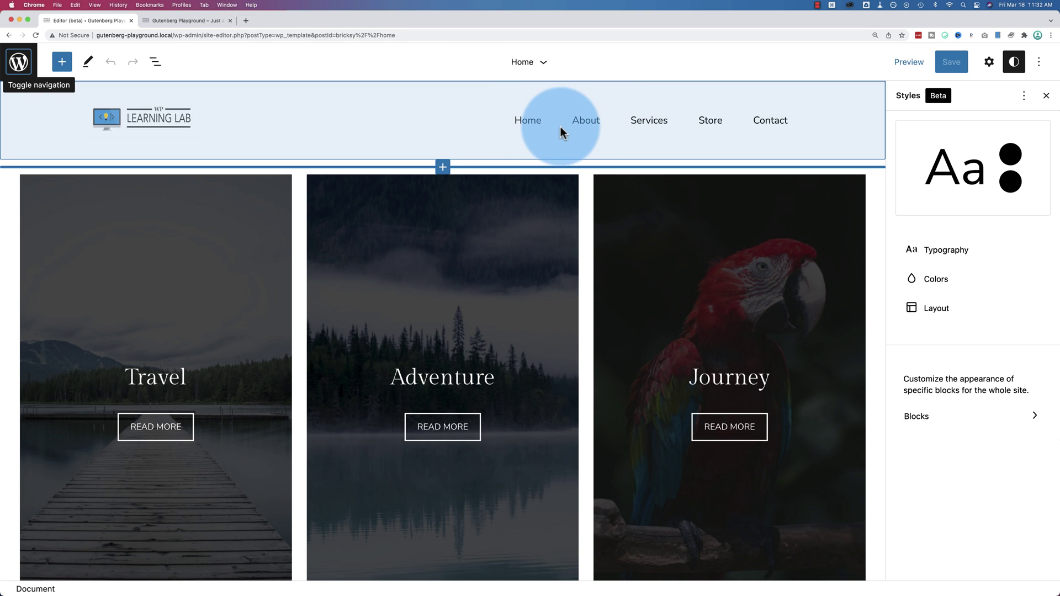
pyautogui.click(525, 121)
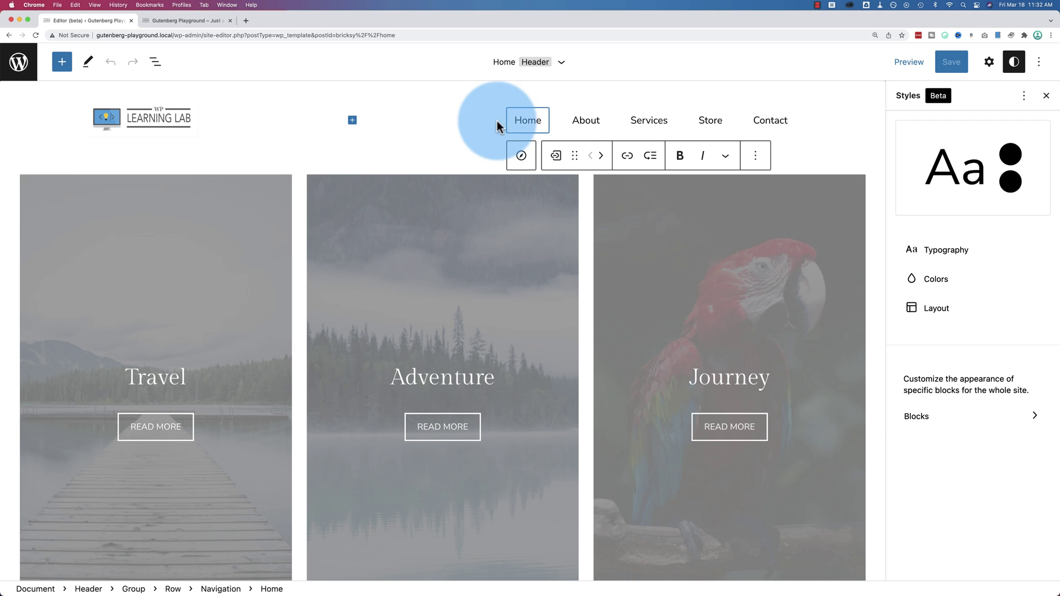
pyautogui.click(521, 157)
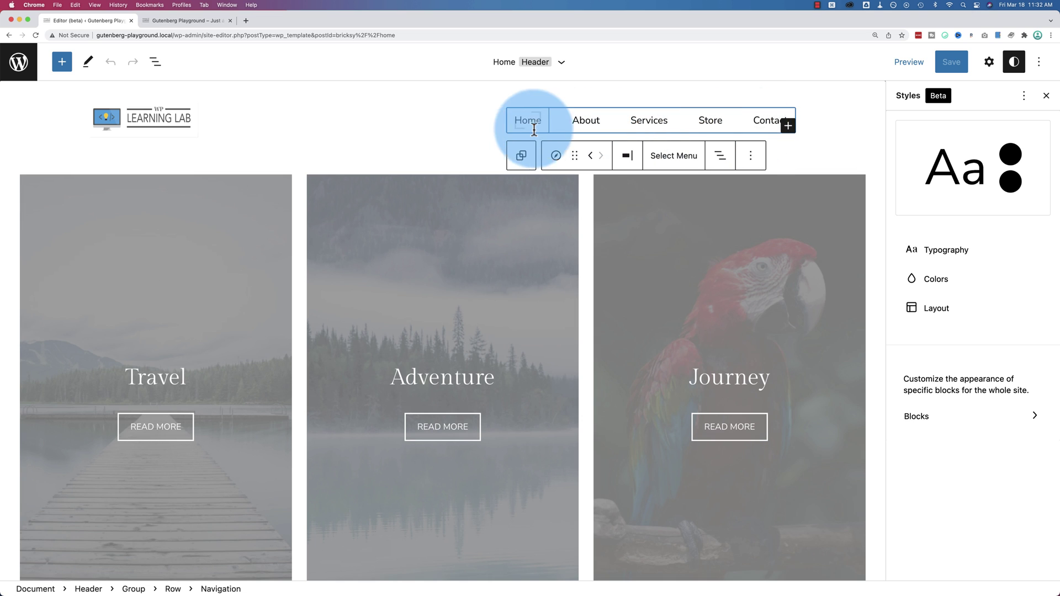
pyautogui.click(788, 127)
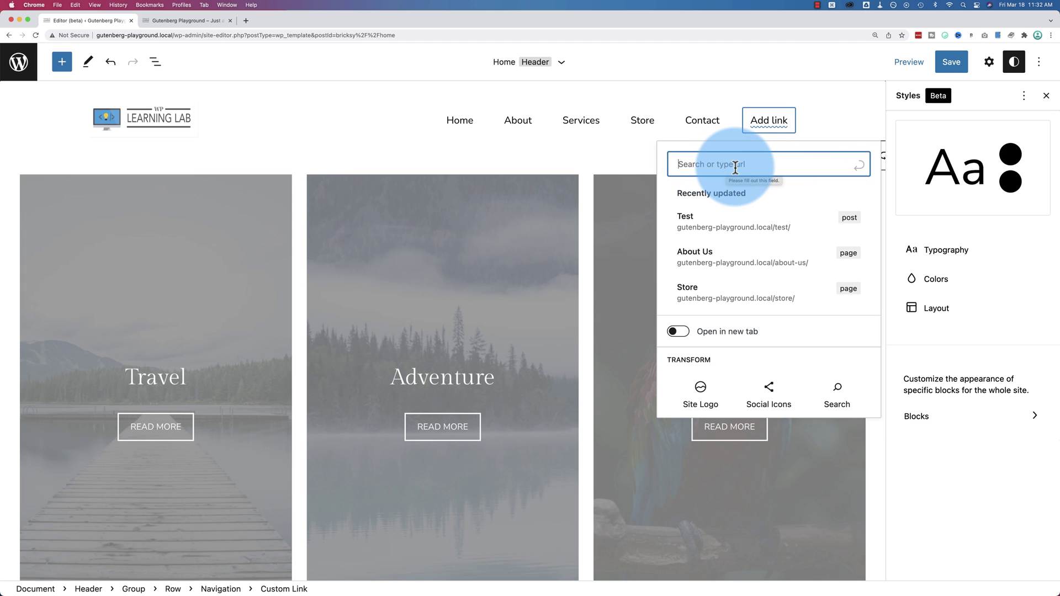
pyautogui.write('htt')
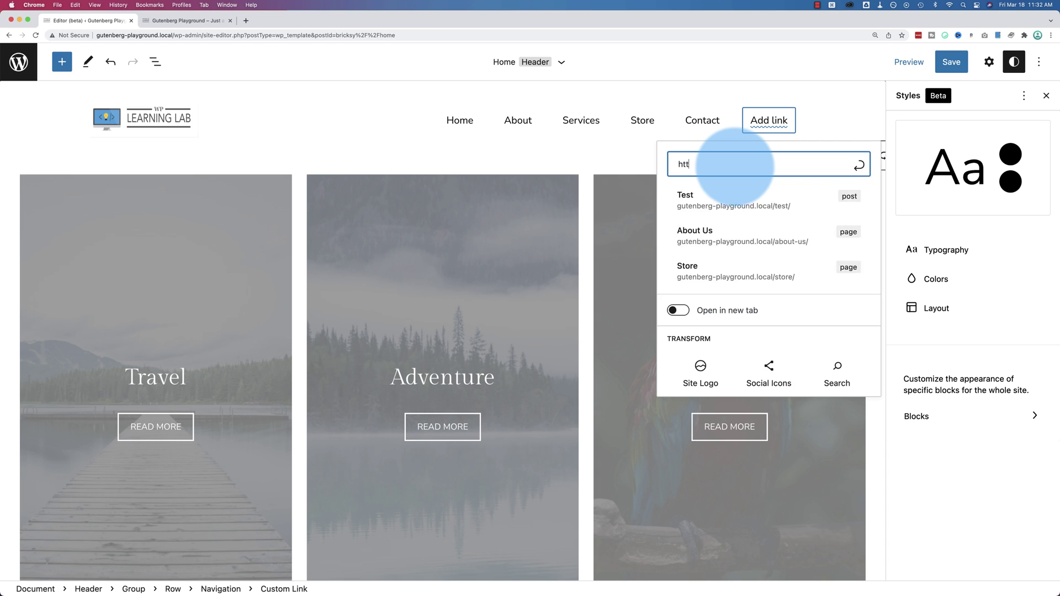
pyautogui.write('ps://wplearning')
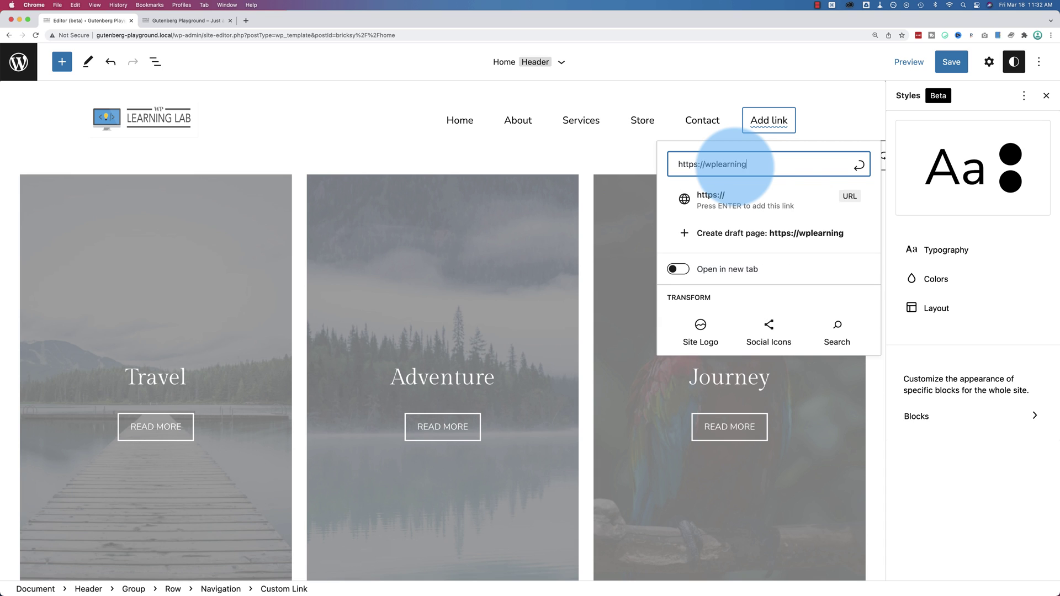
pyautogui.write('lab.com')
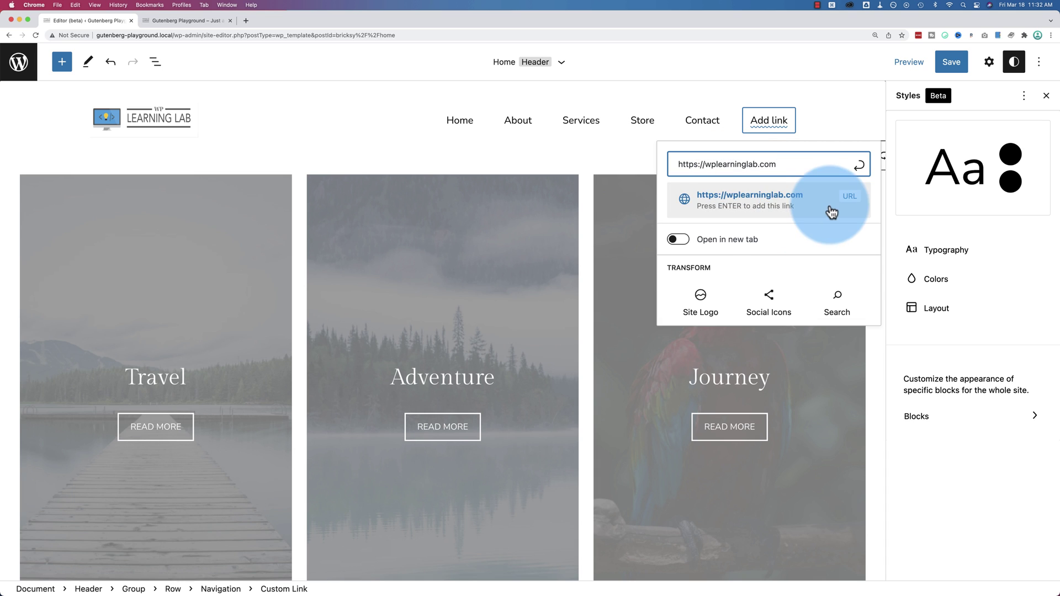
pyautogui.click(768, 200)
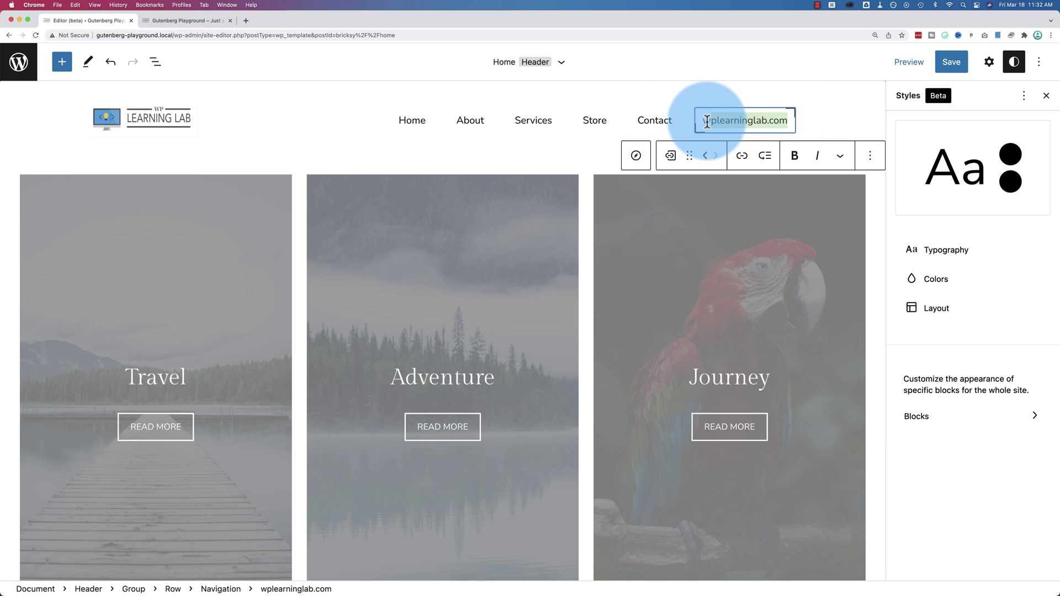
pyautogui.write('Learn WP!')
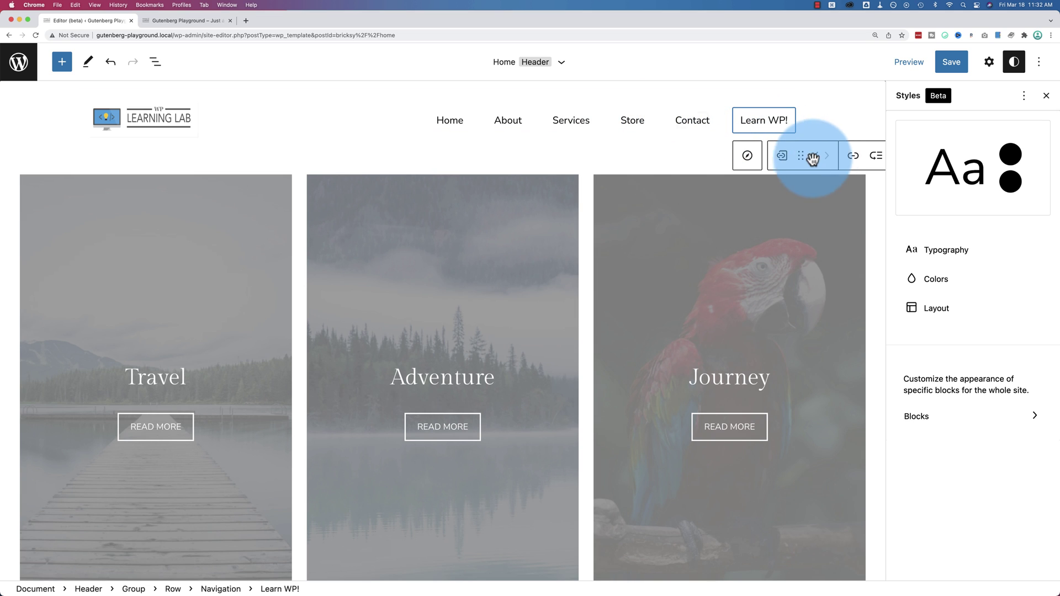
# - Move Learn WP! between About and Services with the arrows, then begin saving
pyautogui.moveTo(799, 157); pyautogui.dragTo(616, 127)
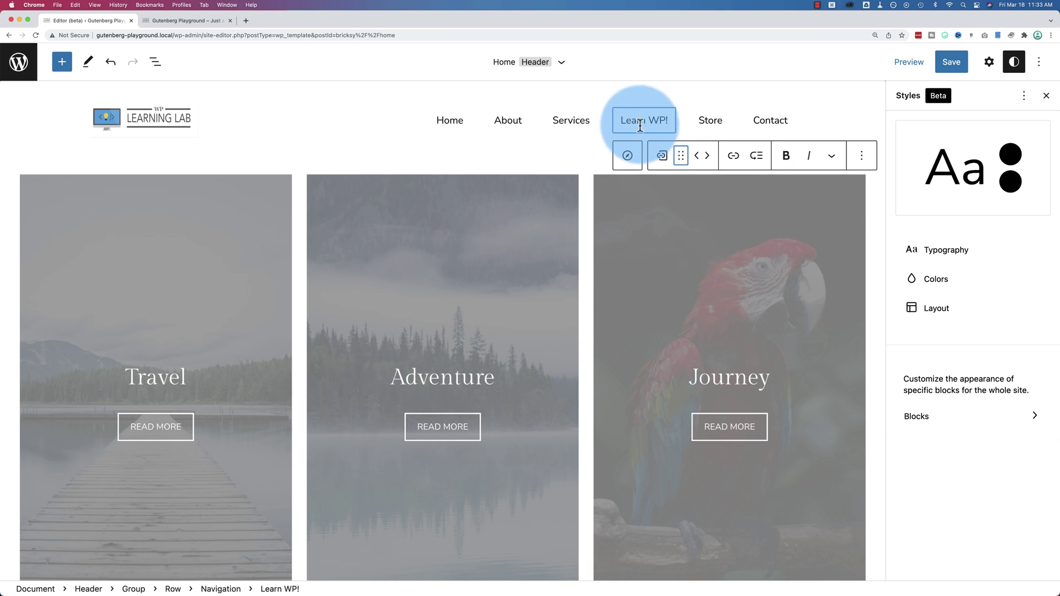
pyautogui.click(698, 161)
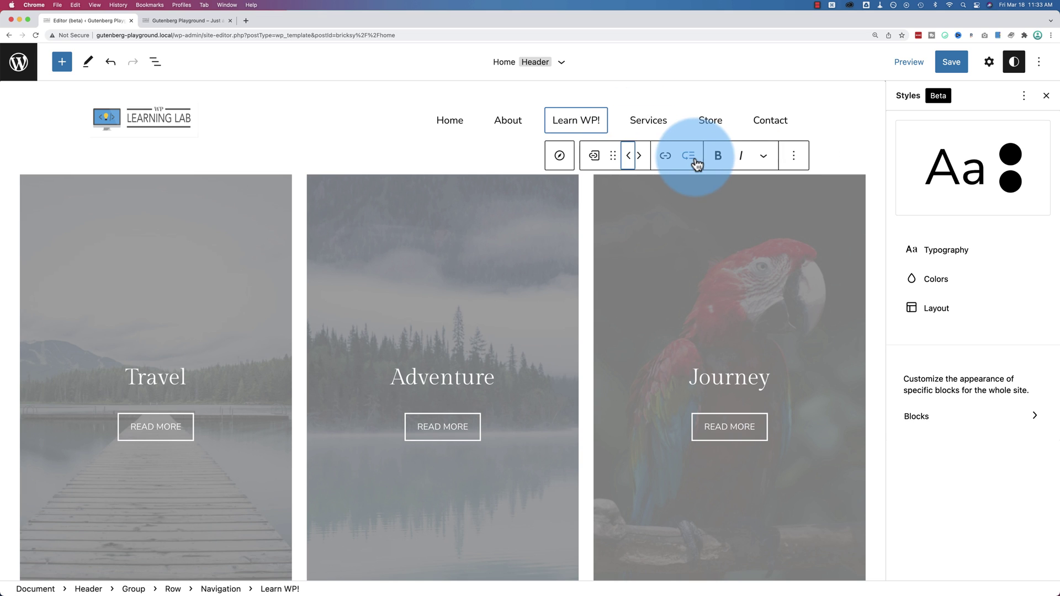
pyautogui.click(629, 160)
pyautogui.click(587, 160)
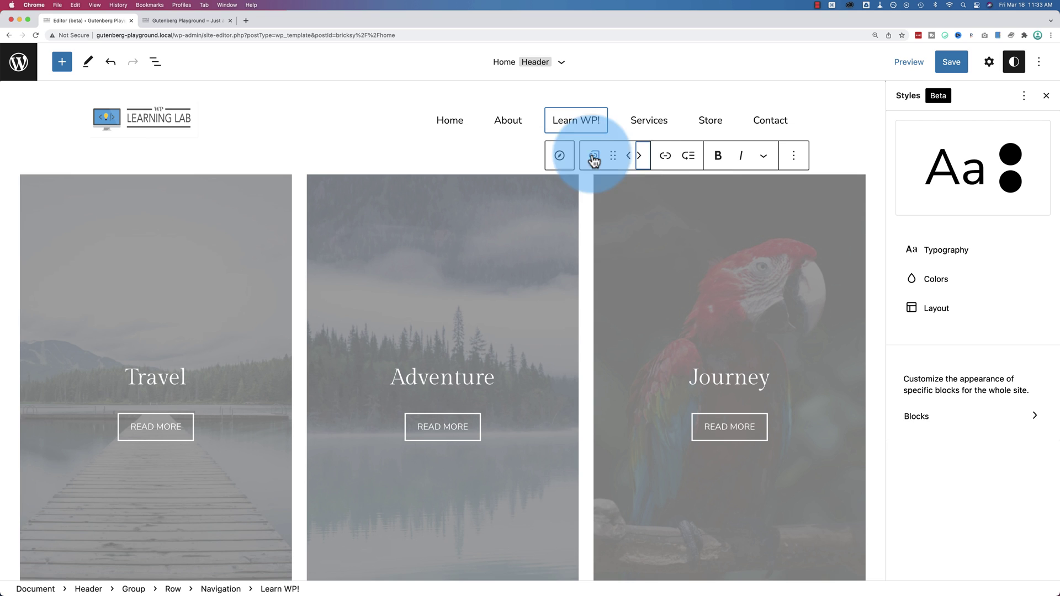
pyautogui.click(951, 64)
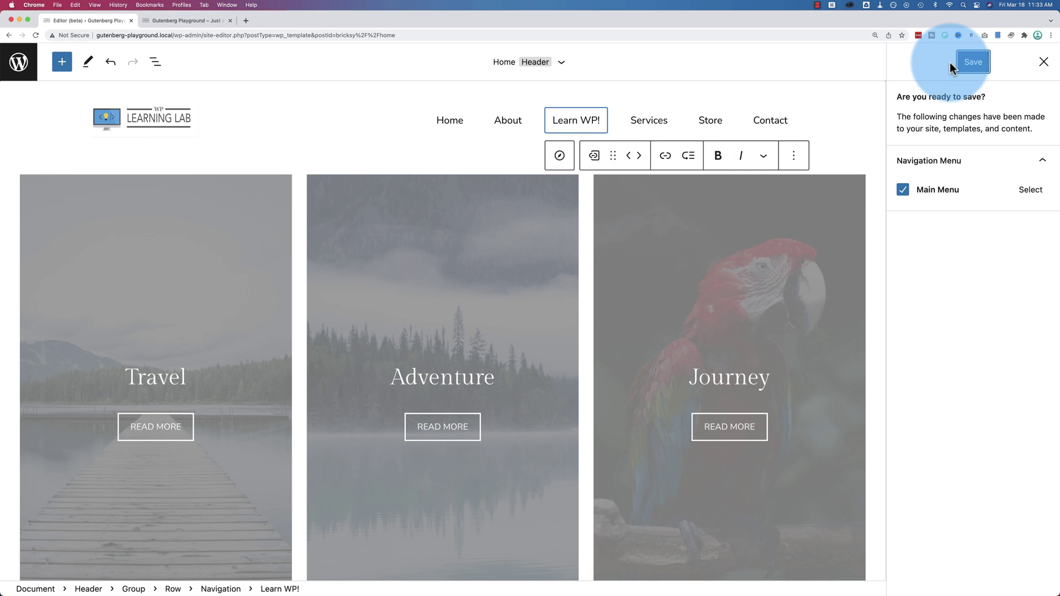
# - Confirm the save and reload the live site to see Learn WP! after About
pyautogui.click(958, 63)
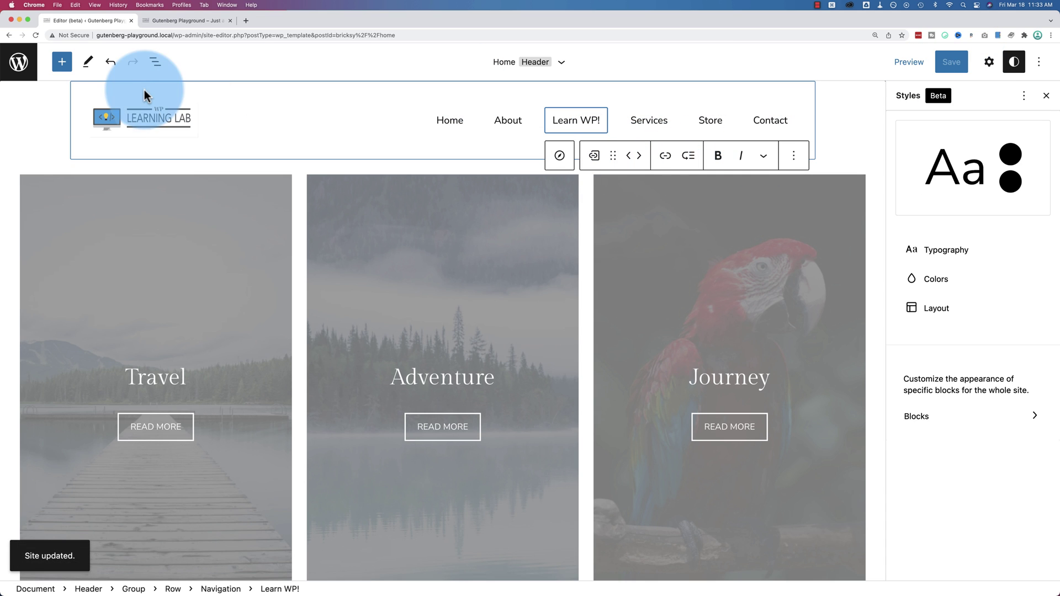
pyautogui.click(172, 22)
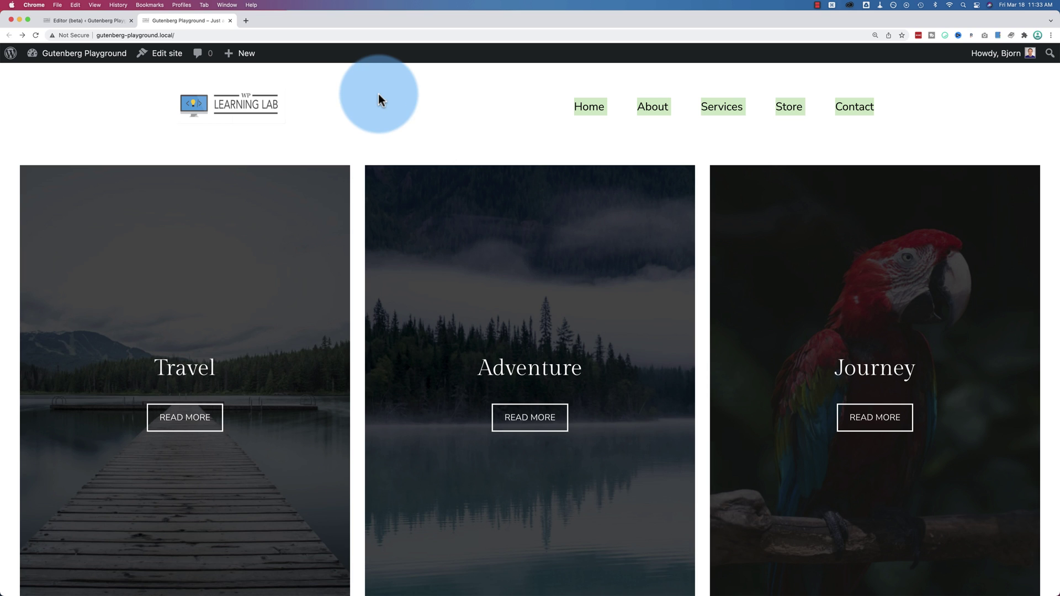
pyautogui.press('super+r')
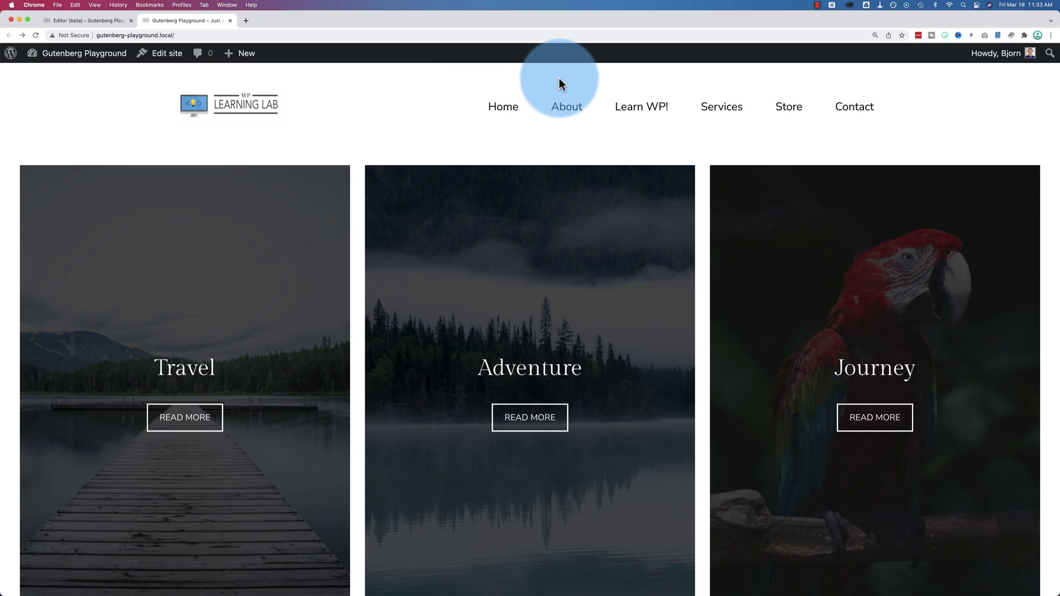